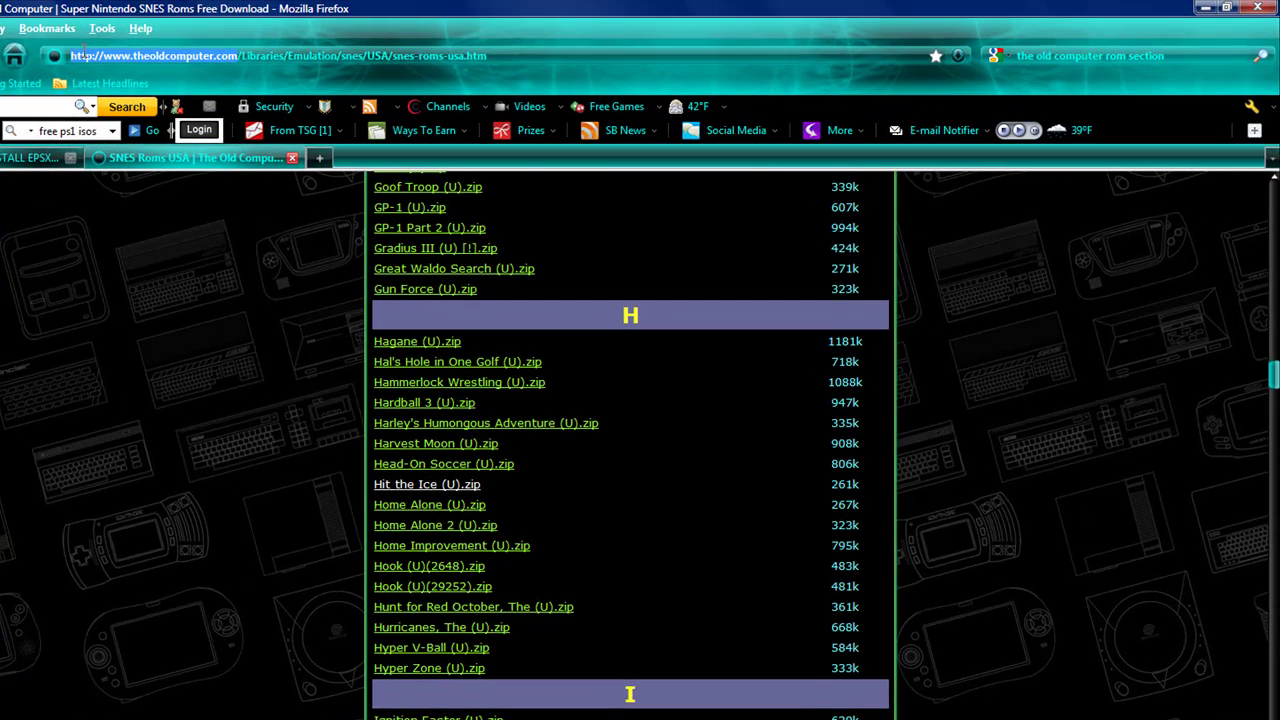
Look over the SNES USA ROMs page, from its introduction down to the titles starting with H
click(1183, 369)
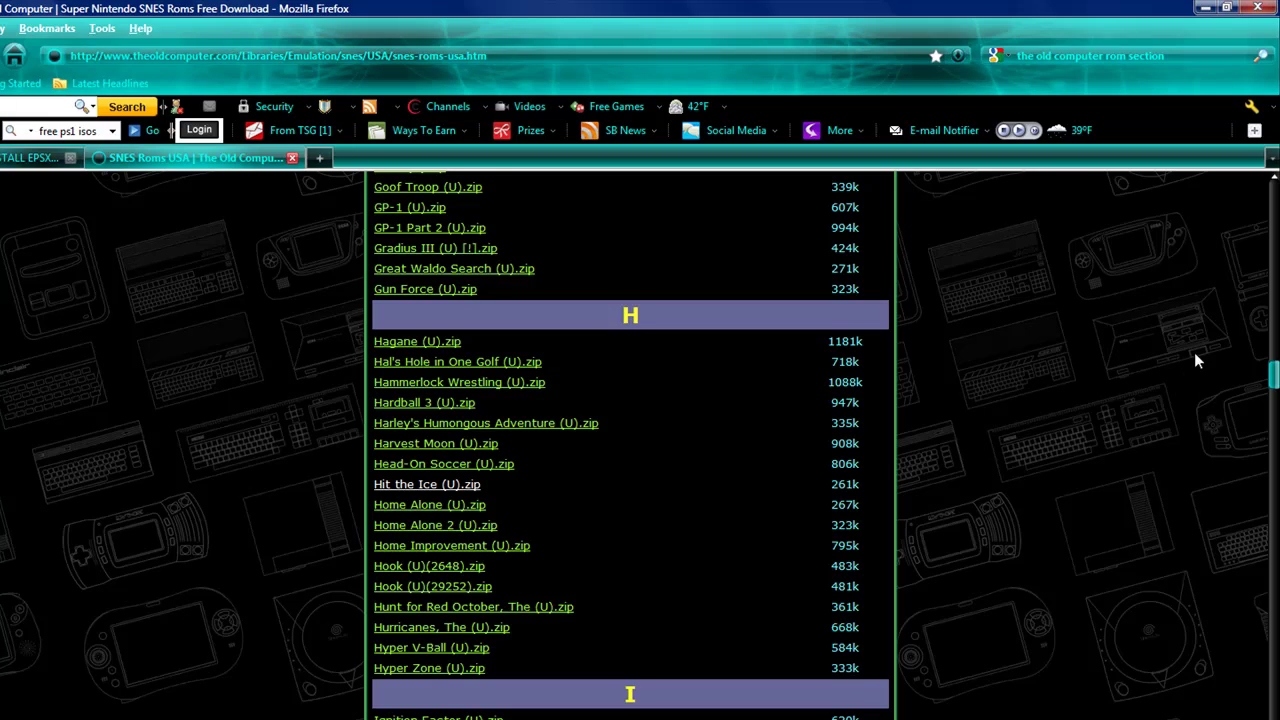
drag(1272, 380, 1260, 234)
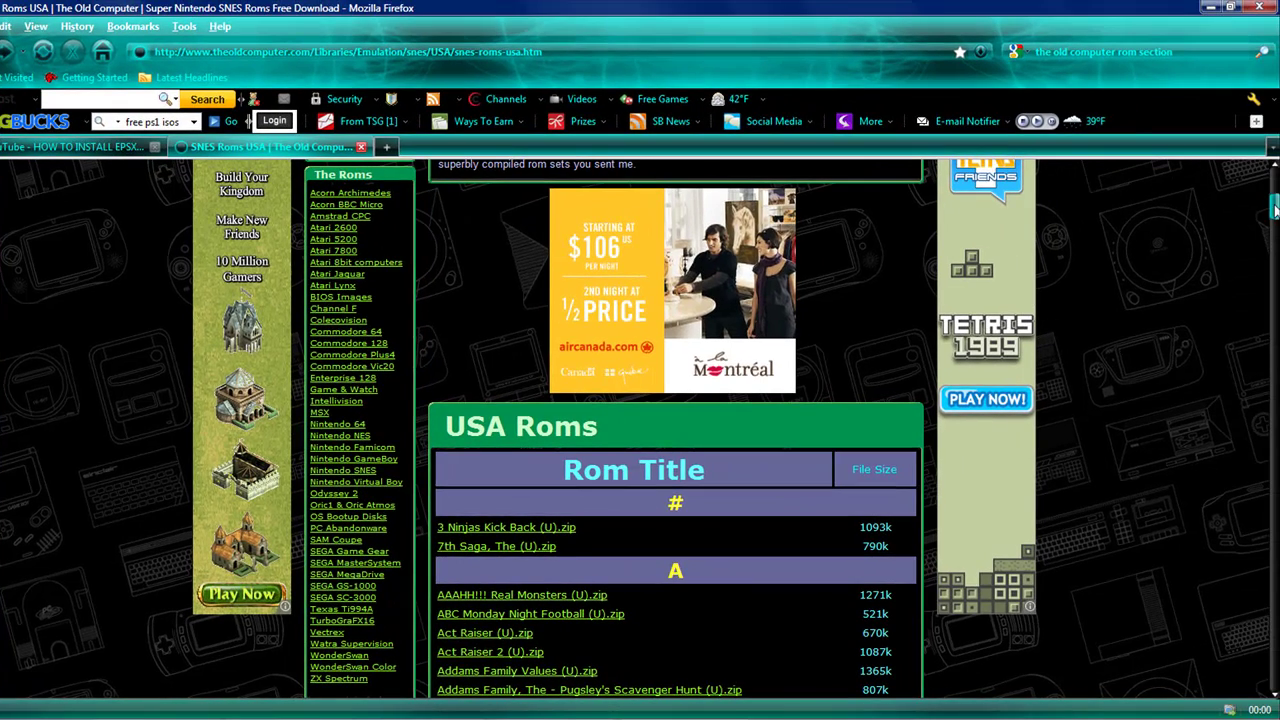
mouse_move(1275, 205)
mouse_down()
mouse_move(1275, 178)
mouse_move(1275, 240)
mouse_move(1263, 196)
mouse_up()
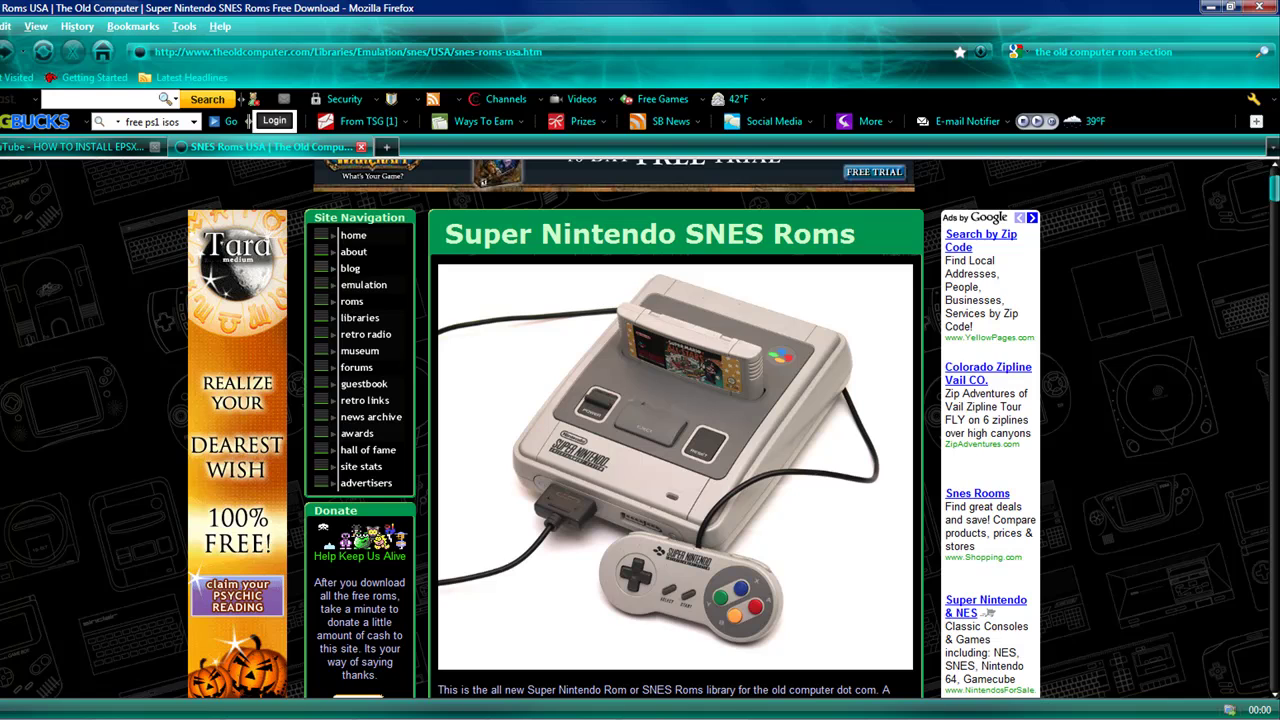
mouse_move(1276, 192)
mouse_down()
mouse_move(1276, 226)
mouse_move(1276, 200)
mouse_up()
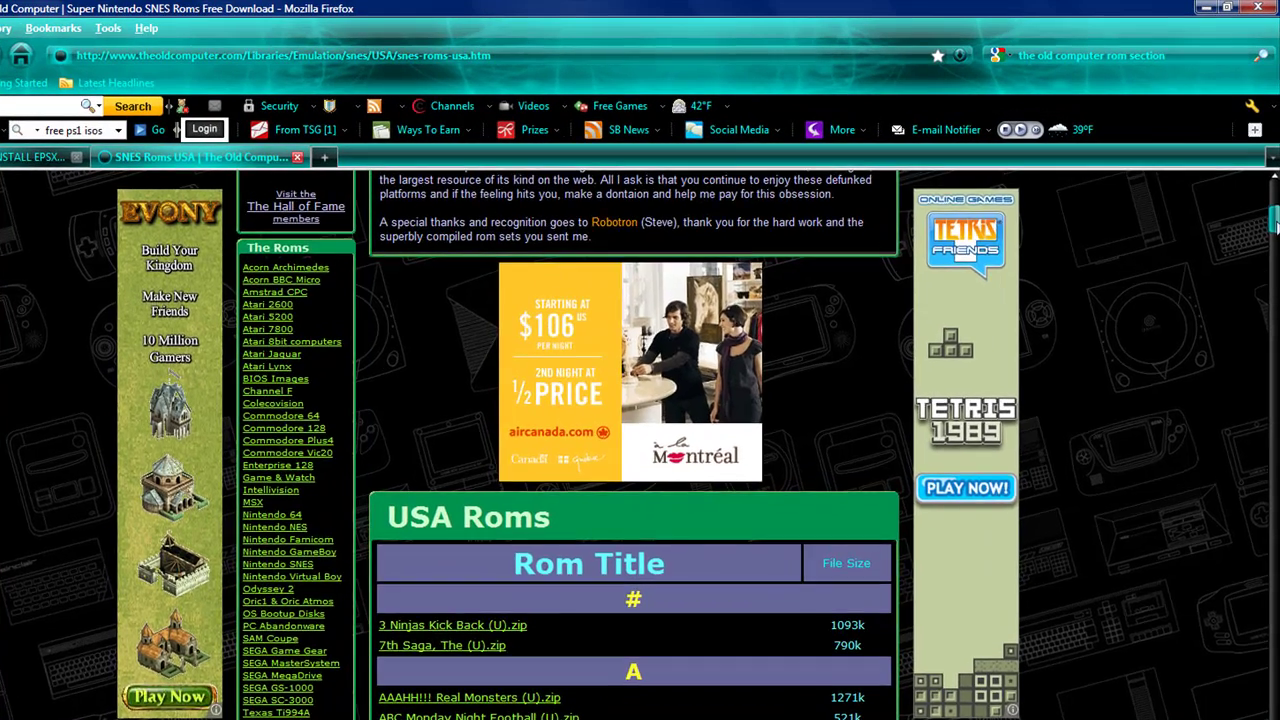
scroll(640, 440, down, 5)
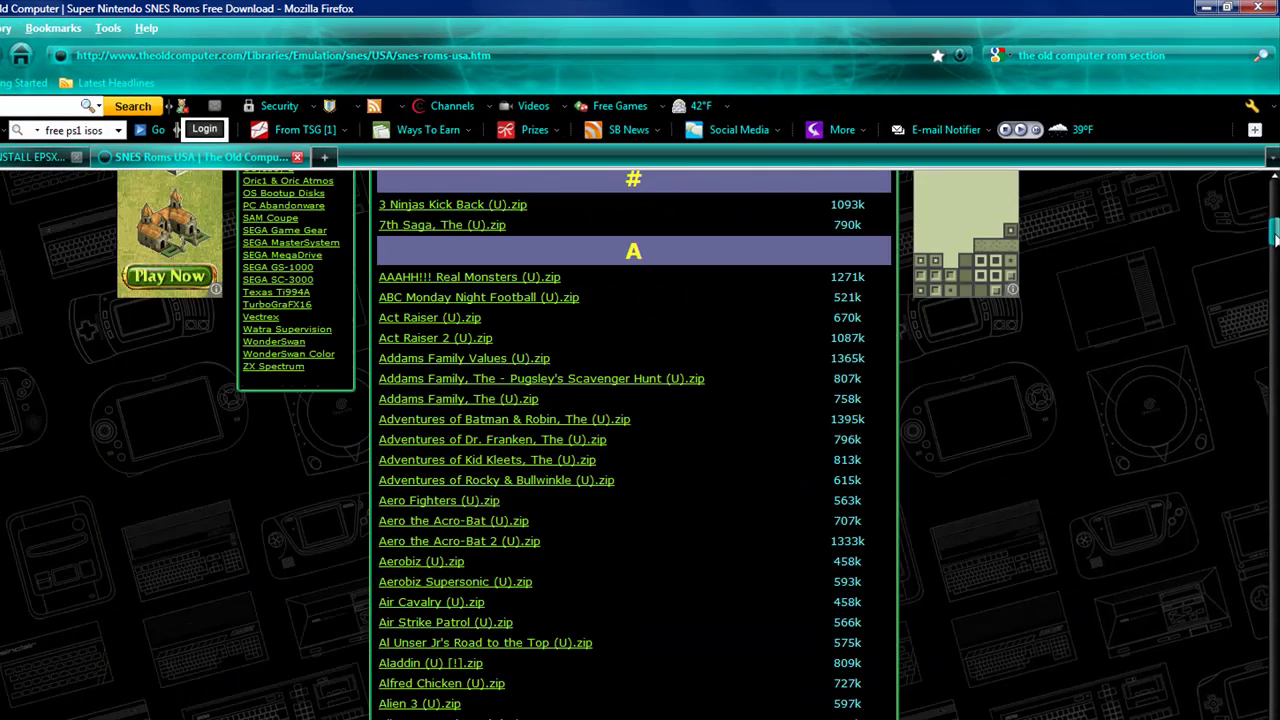
drag(1275, 240, 1240, 387)
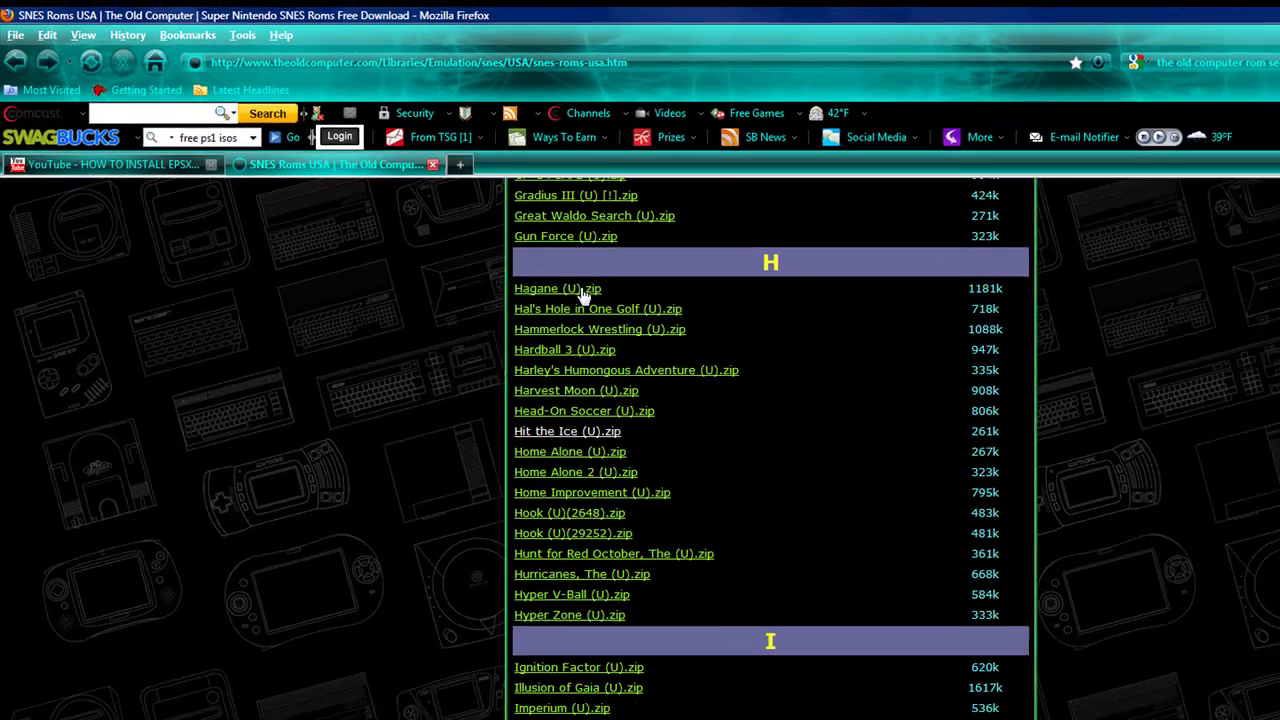
Download Hagane (U).zip from the H section and save it to the Desktop, minimizing the advertising pop-up
click(628, 317)
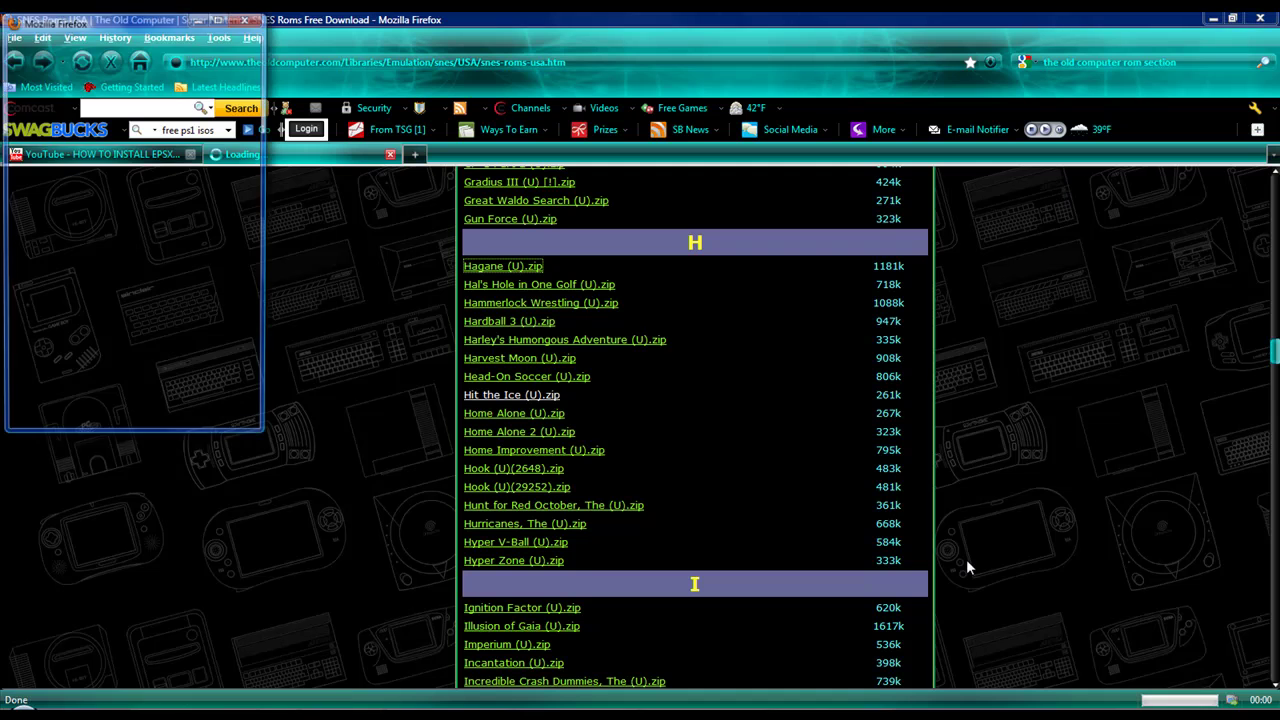
click(243, 22)
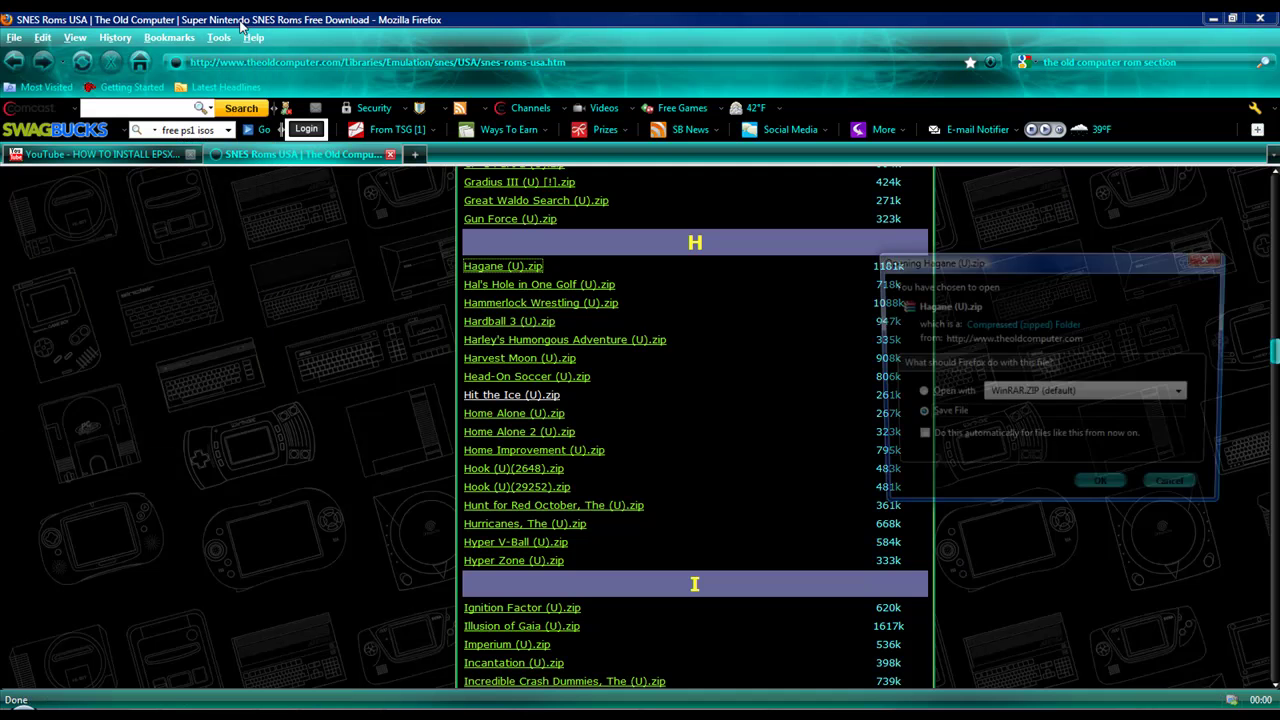
click(1104, 489)
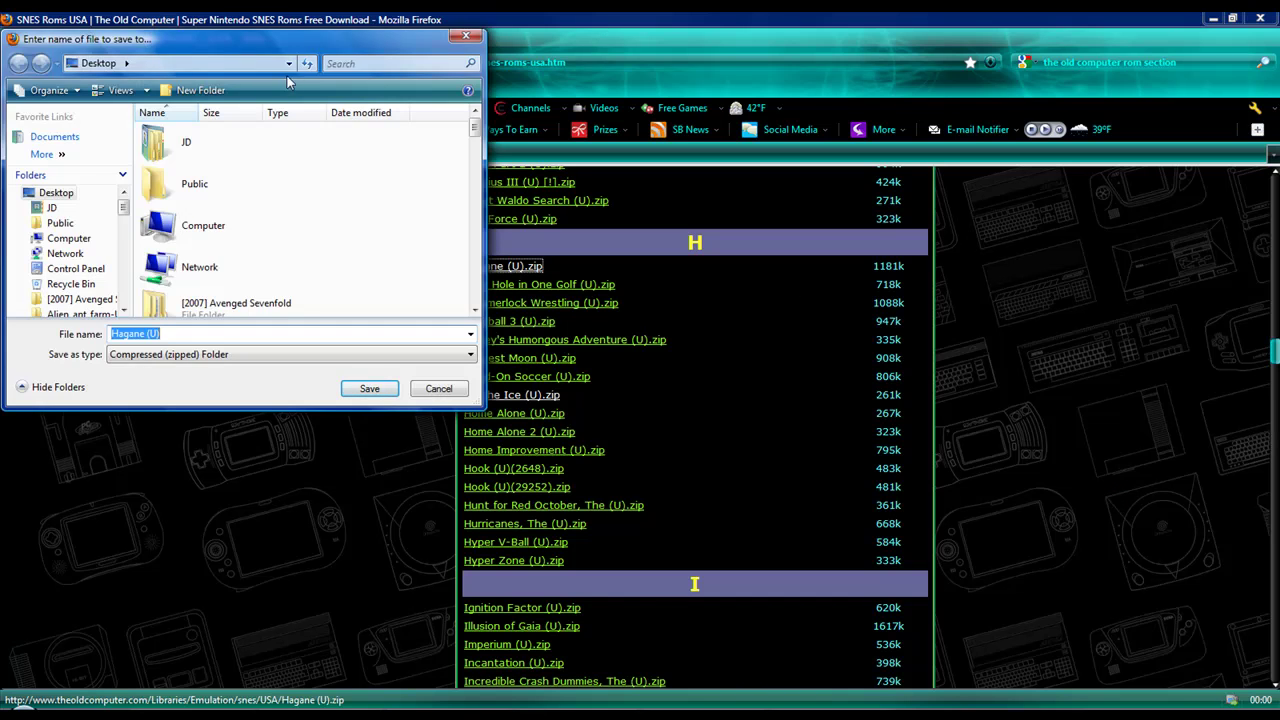
click(369, 389)
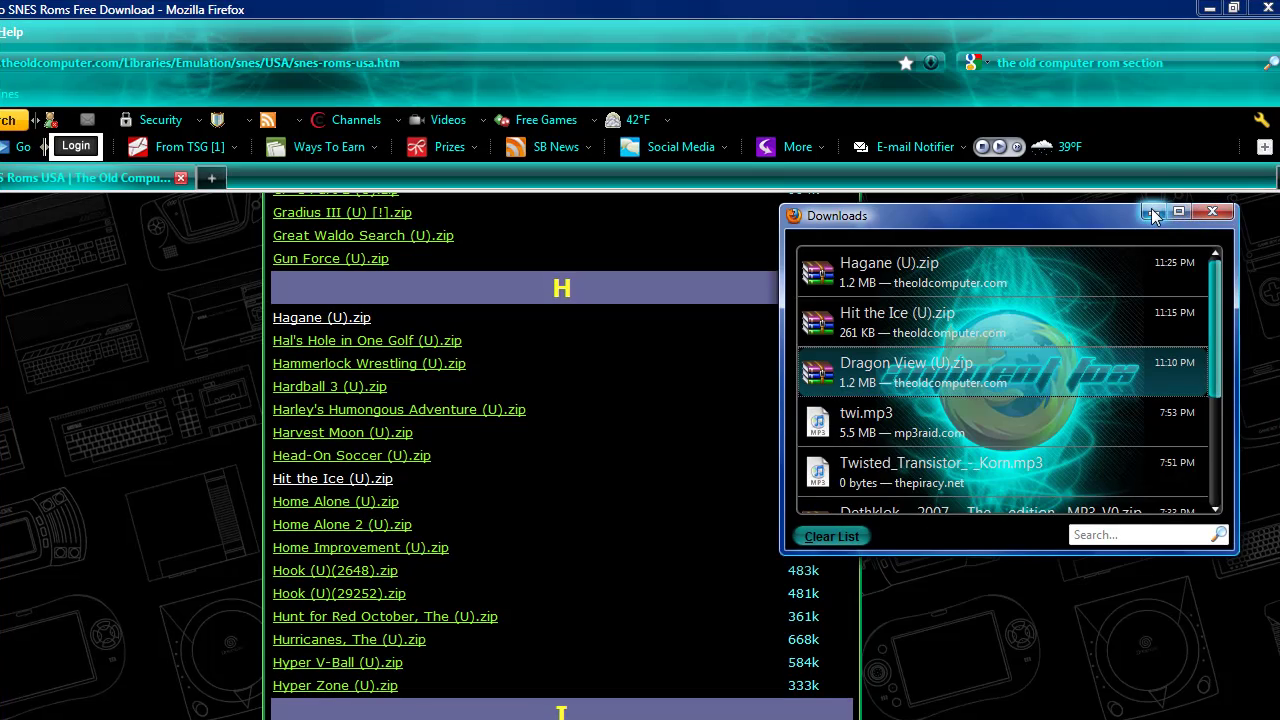
Minimize the Downloads window, the main browser window and the download pop-up to reveal the desktop
click(1153, 216)
click(1209, 8)
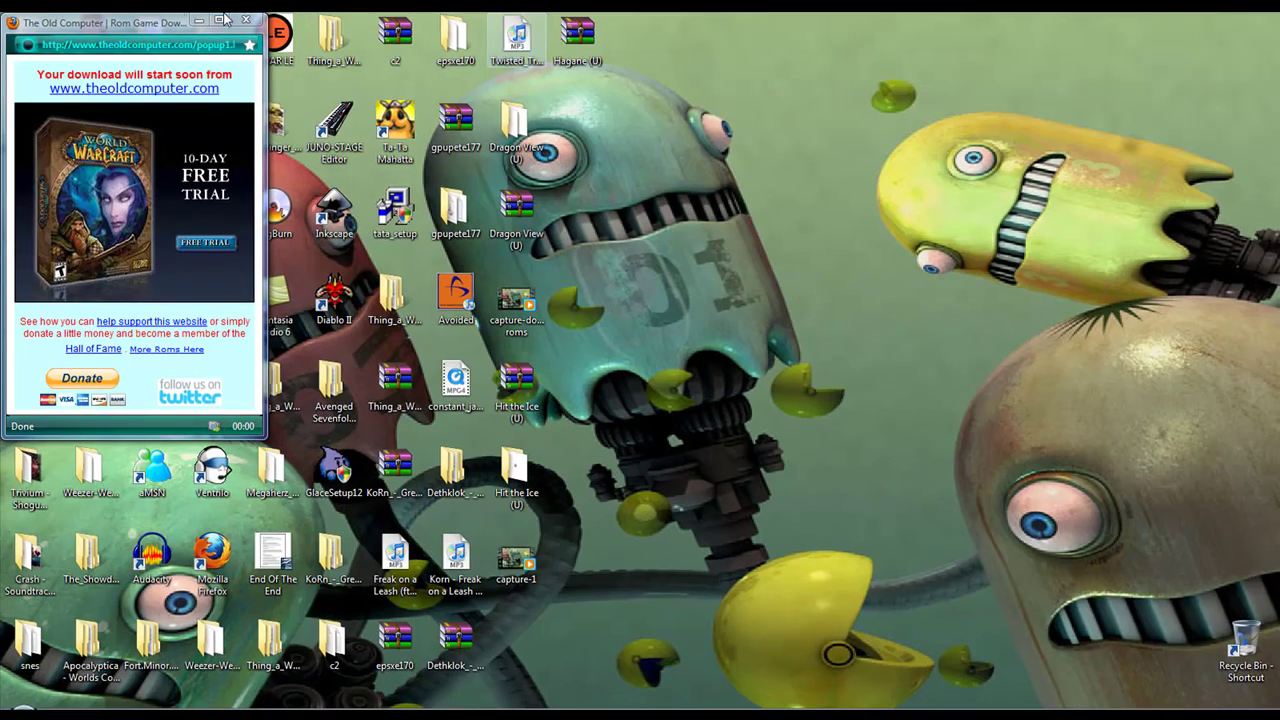
click(199, 19)
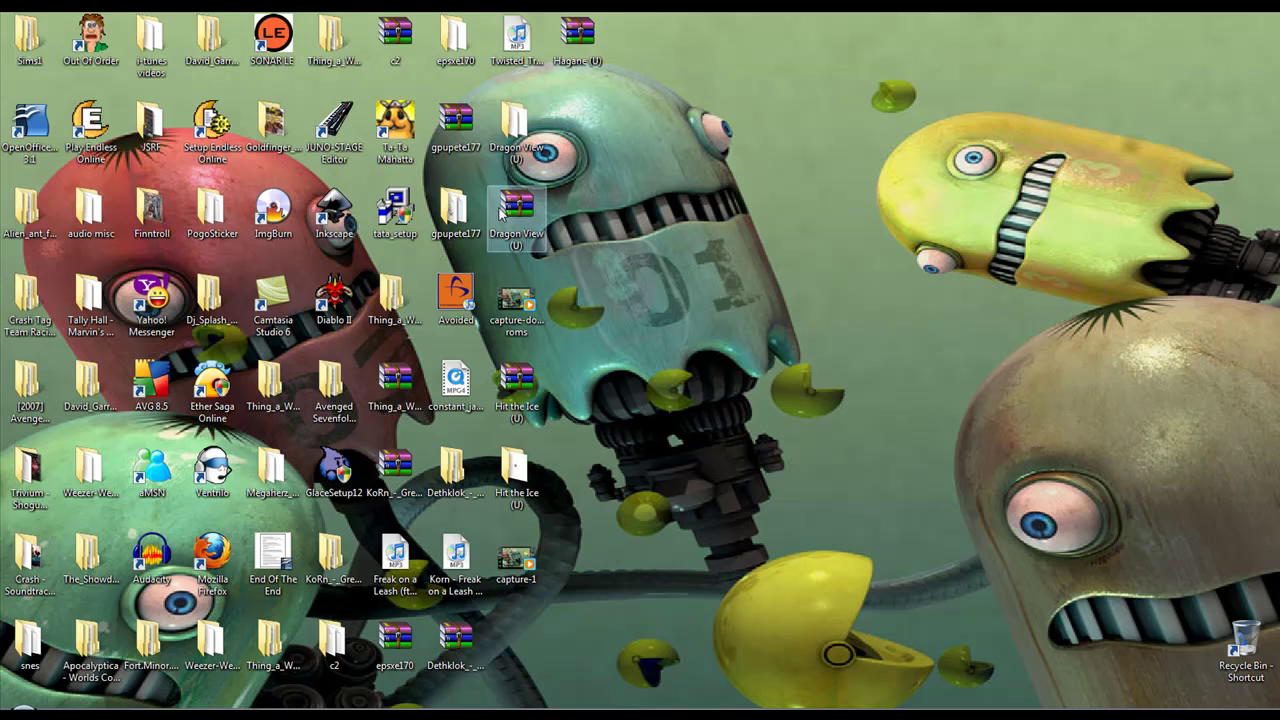
Extract the Hagane (U) archive into its own Hagane (U) folder on the desktop
drag(500, 210, 578, 40)
right_click(578, 40)
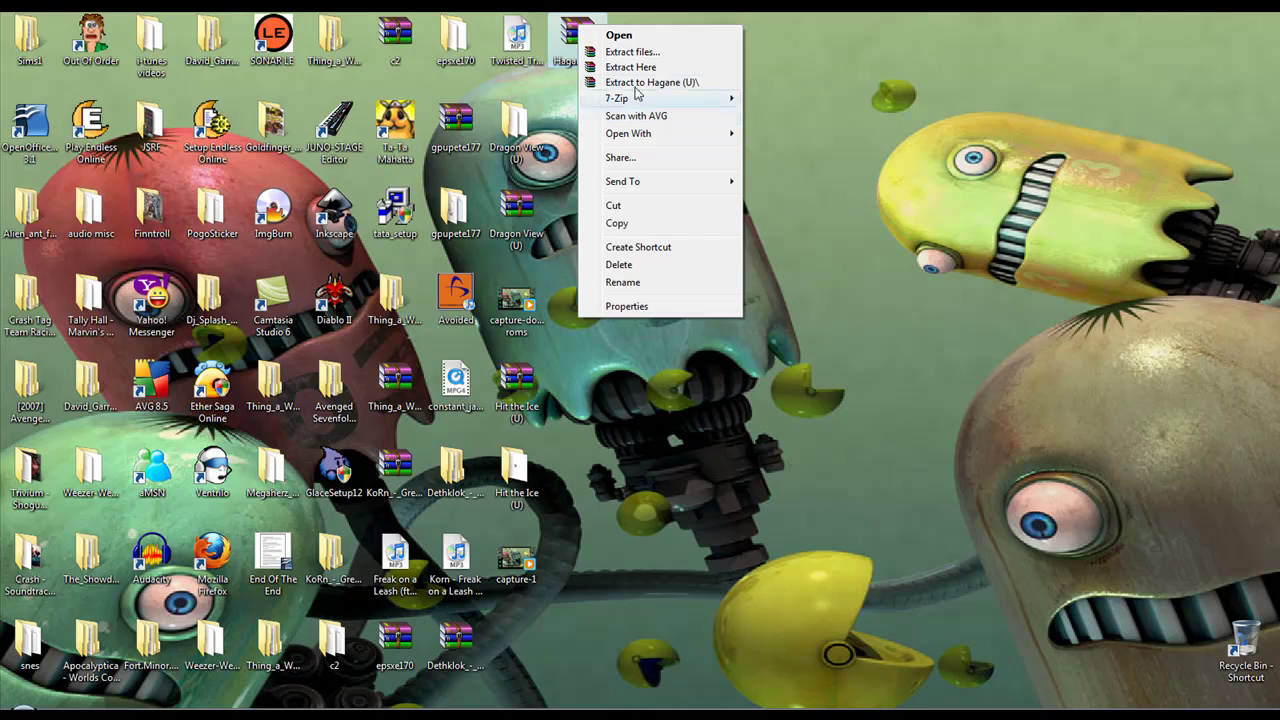
mouse_move(636, 98)
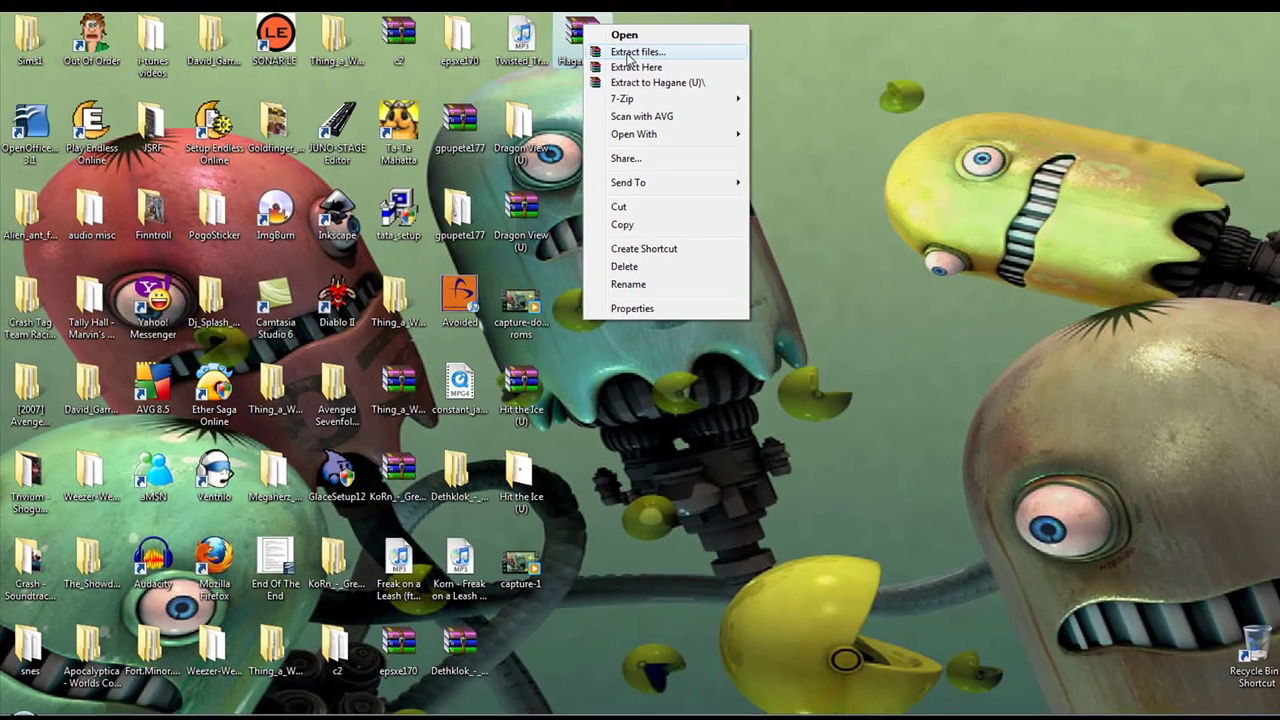
click(779, 52)
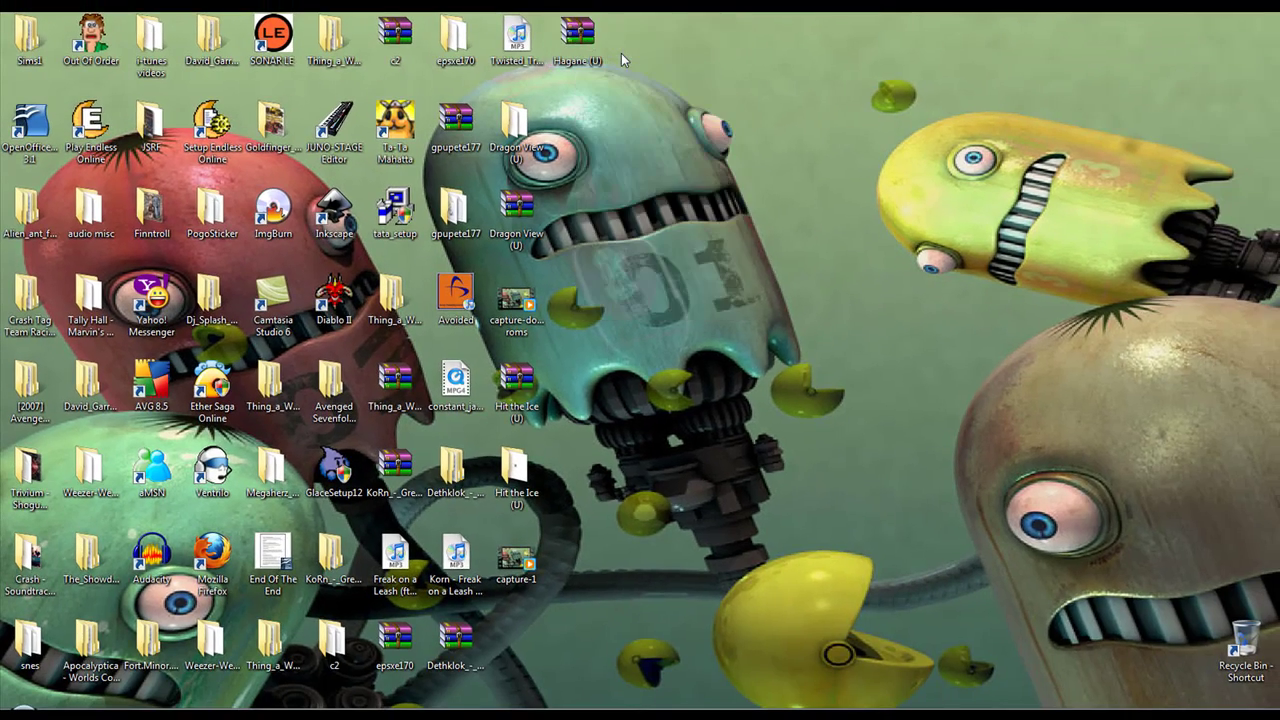
click(676, 535)
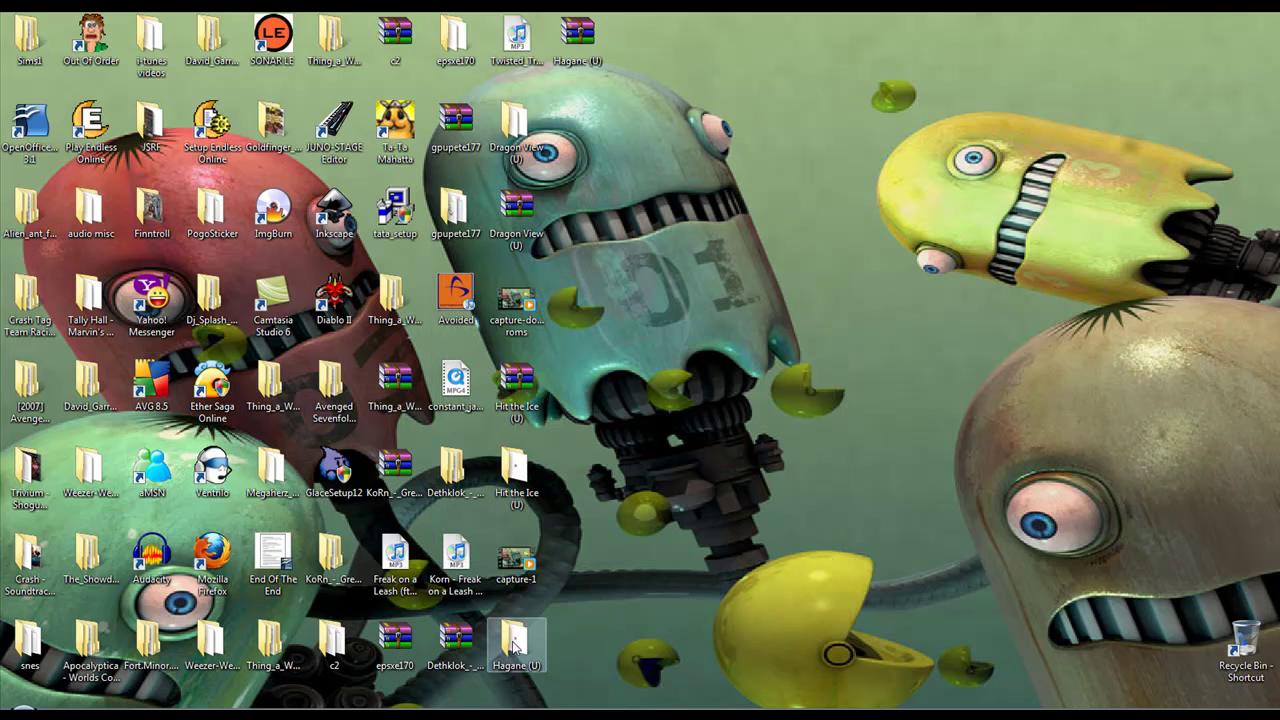
Open the extracted Hagane (U) folder in a maximized window, check the ROM file's type, and close the folder
double_click(514, 645)
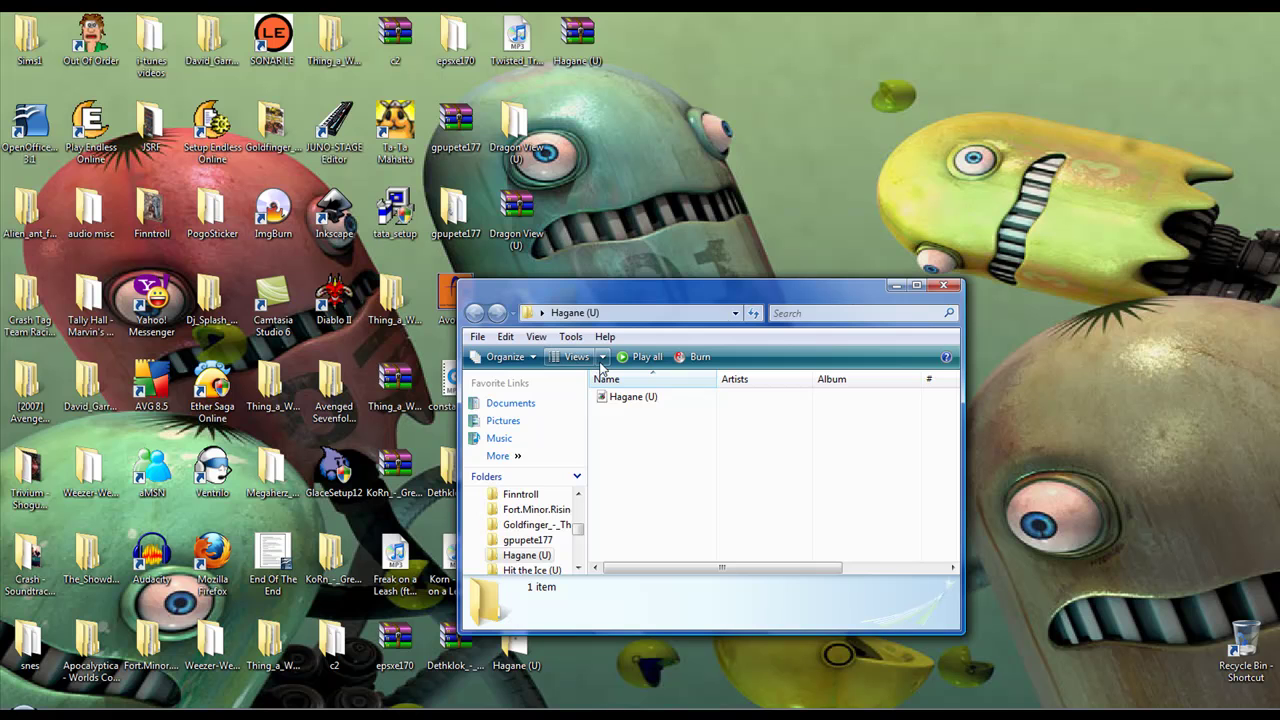
click(916, 285)
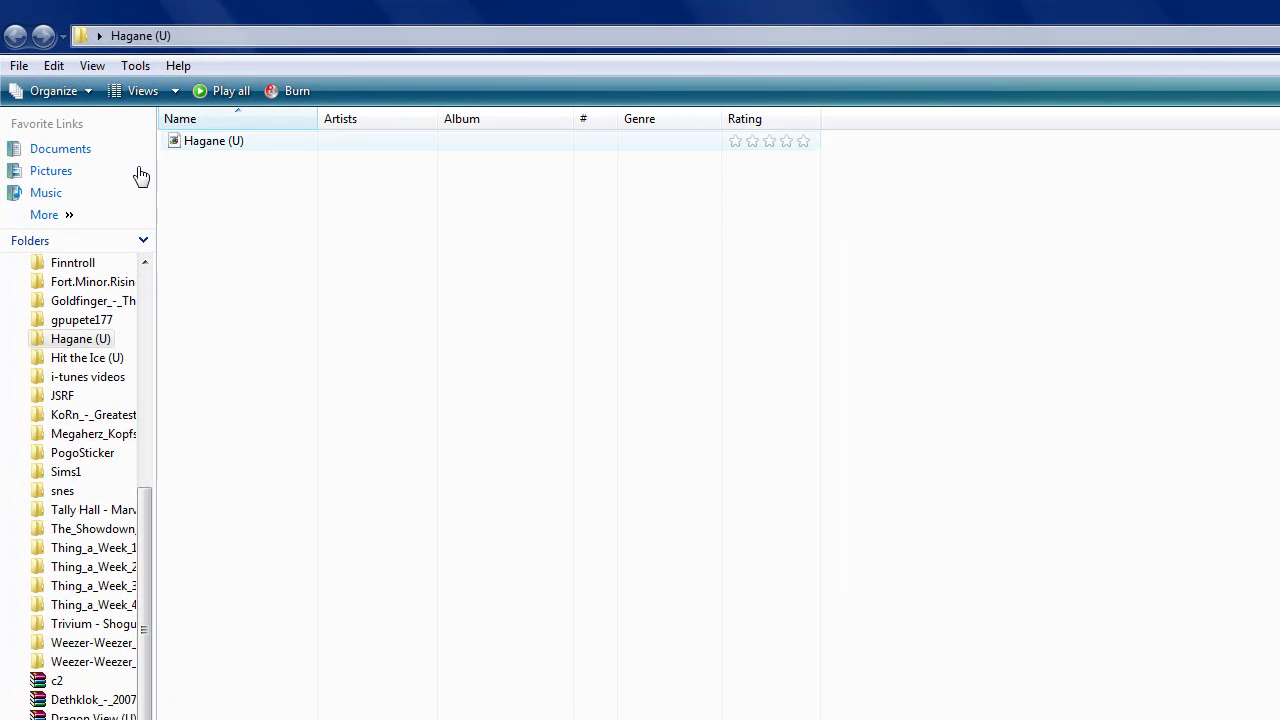
mouse_move(210, 150)
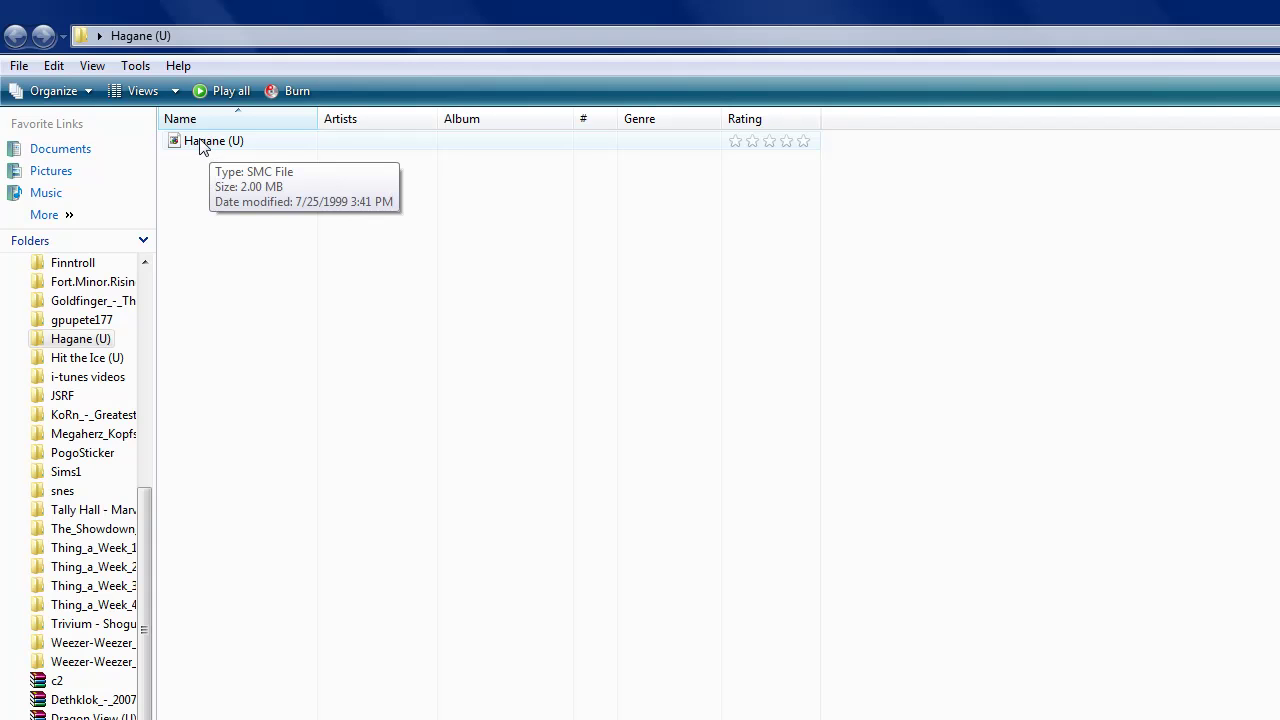
drag(207, 145, 218, 175)
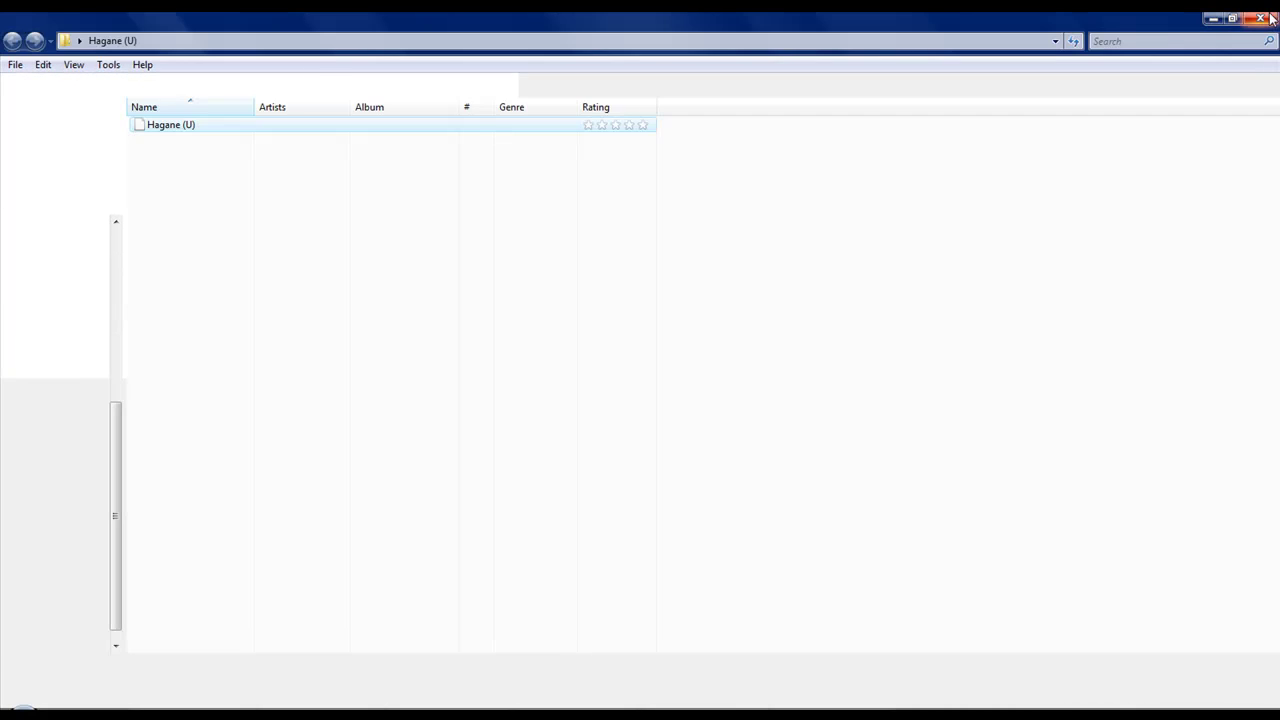
click(1271, 17)
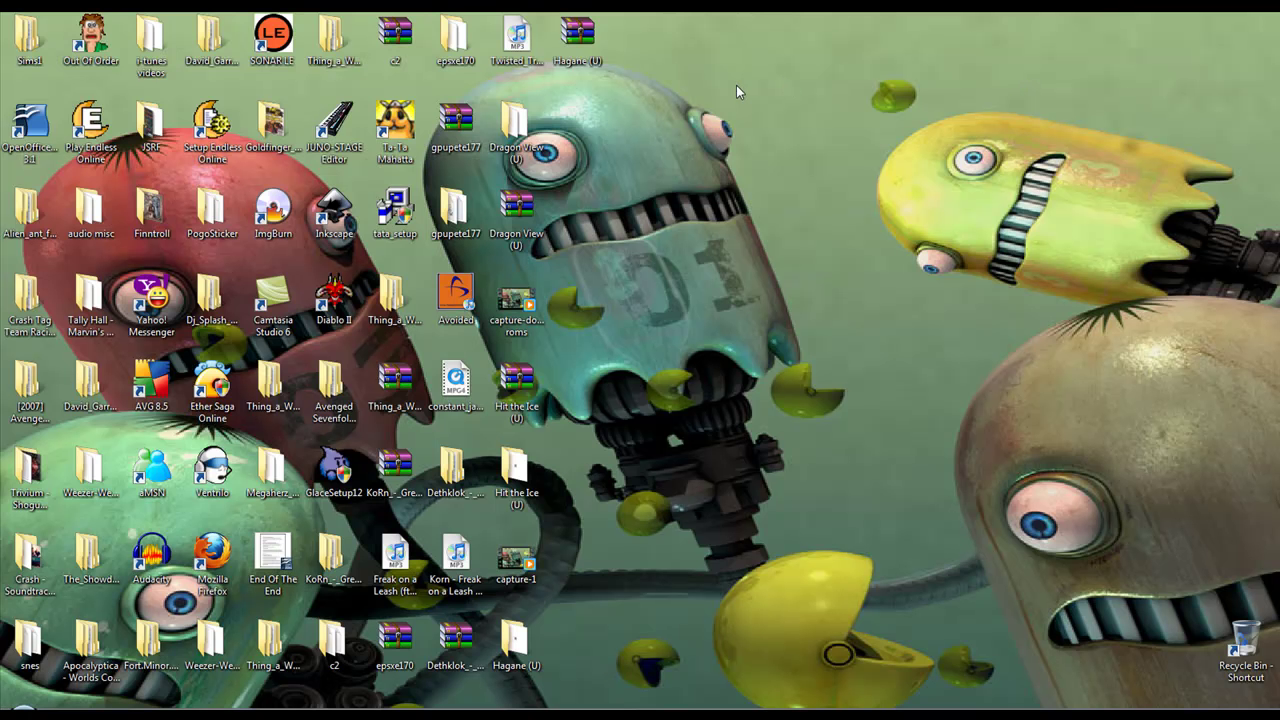
Open the snes folder on the desktop, find snes9x in it and launch the emulator
double_click(30, 650)
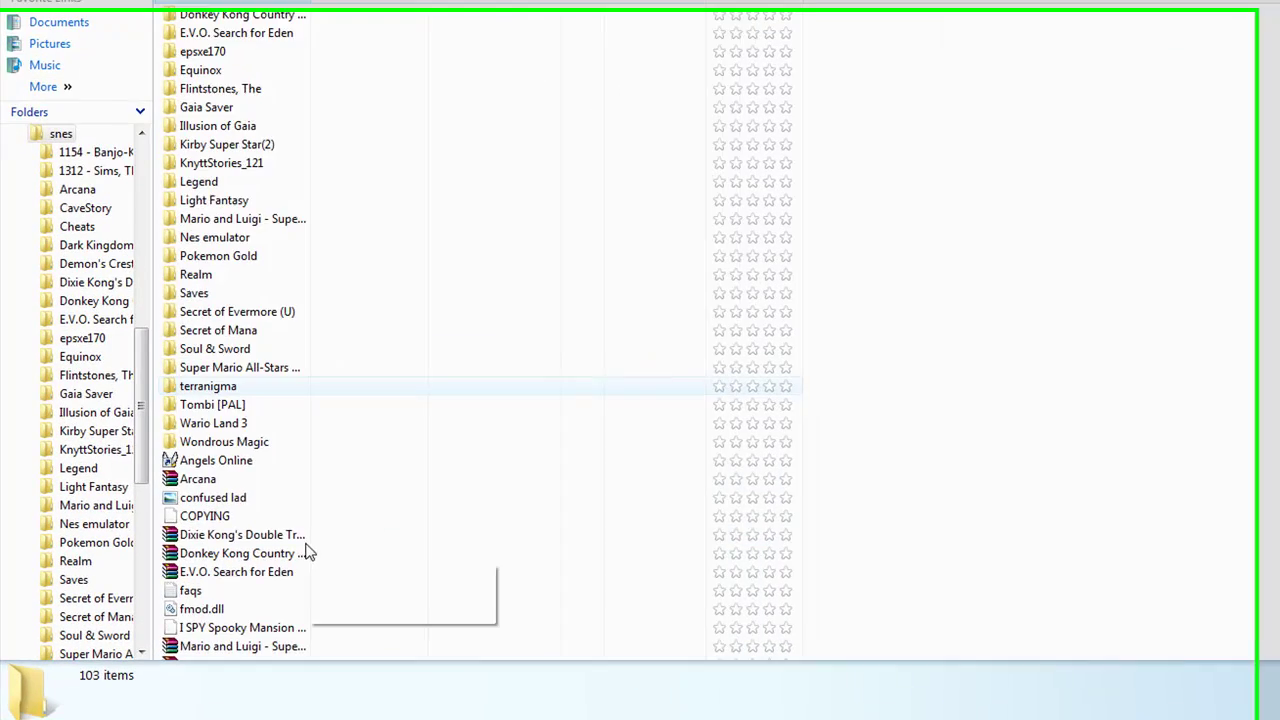
scroll(307, 553, down, 8)
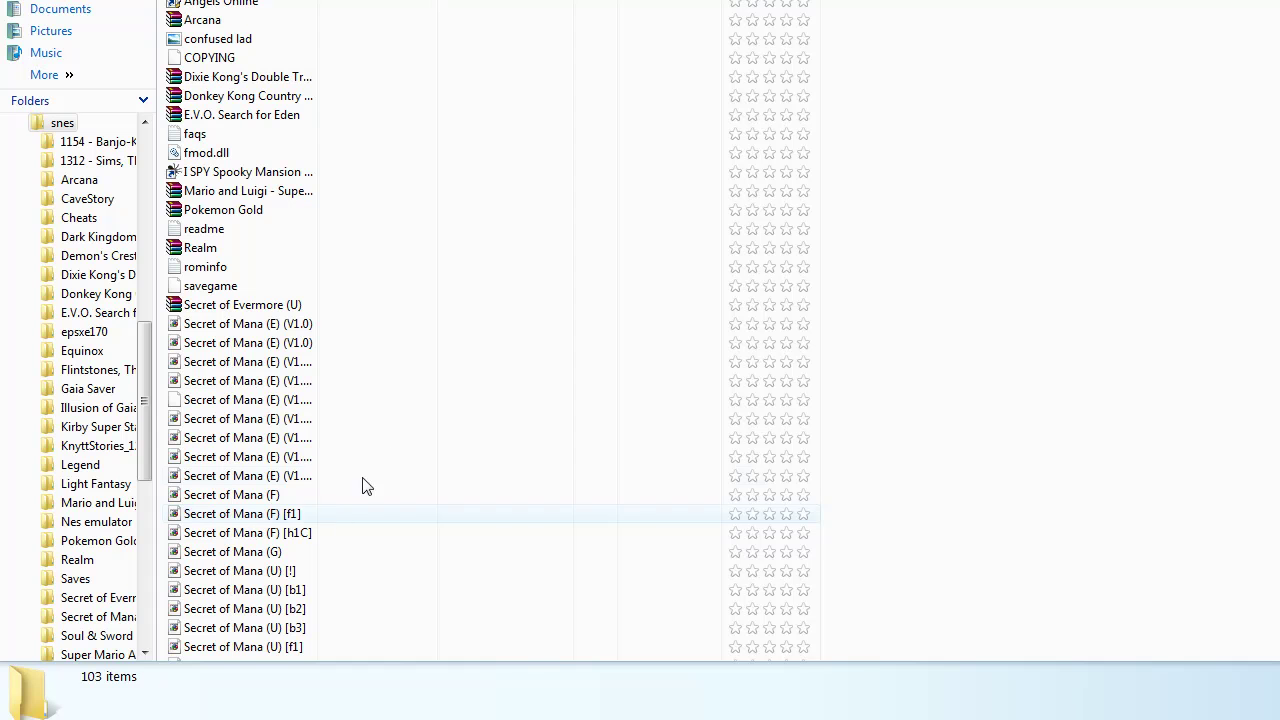
scroll(408, 337, down, 4)
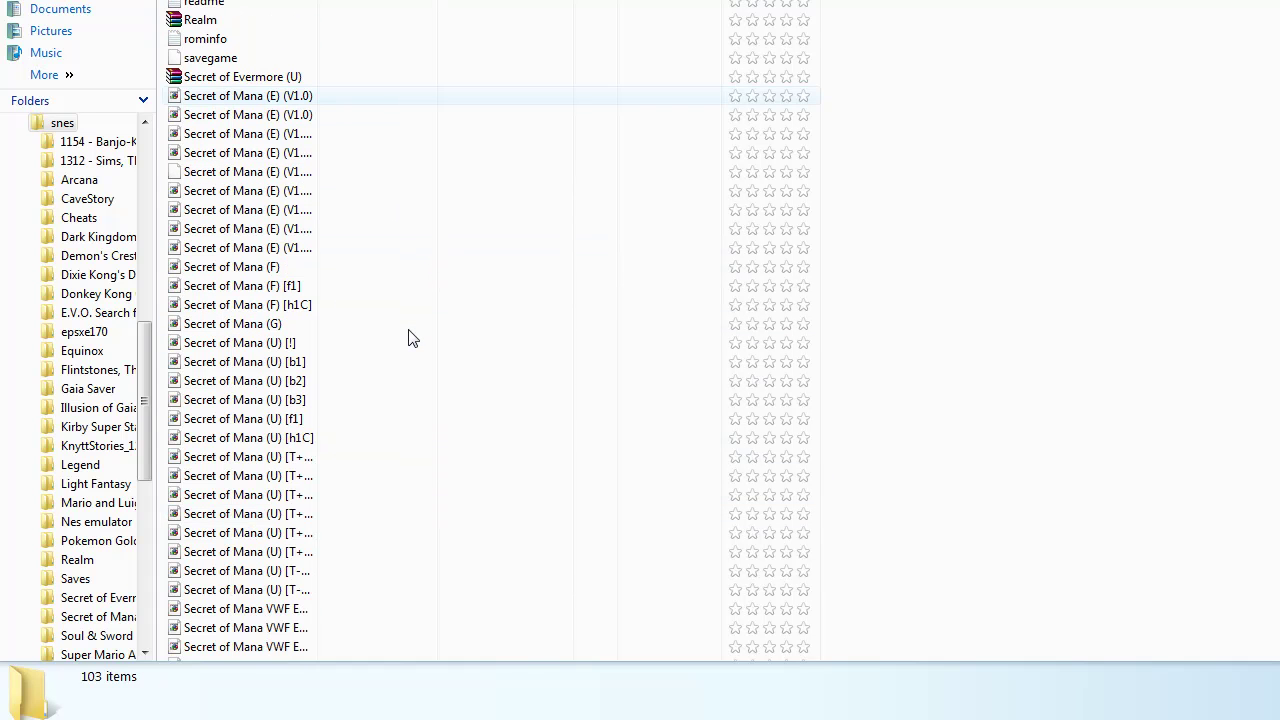
scroll(408, 337, down, 5)
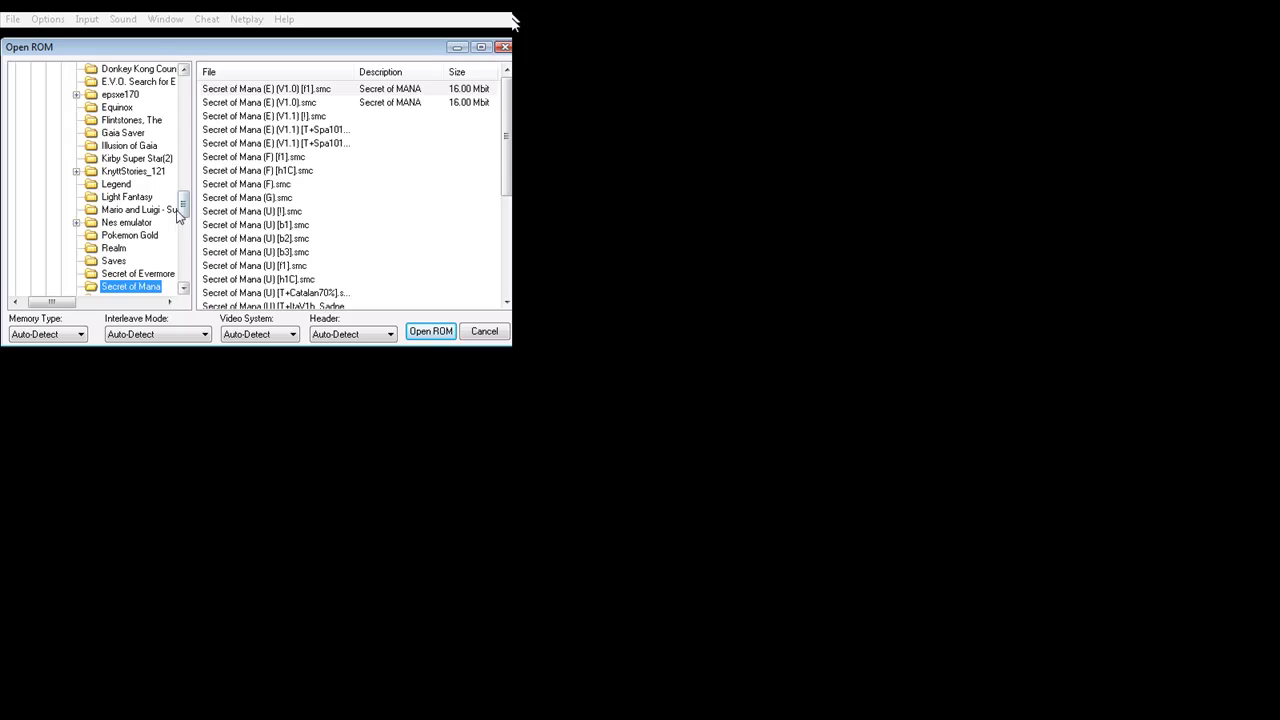
Load Hagane (U).smc from the desktop's Hagane (U) folder in the emulator, and close the snes folder window when done
drag(178, 207, 184, 158)
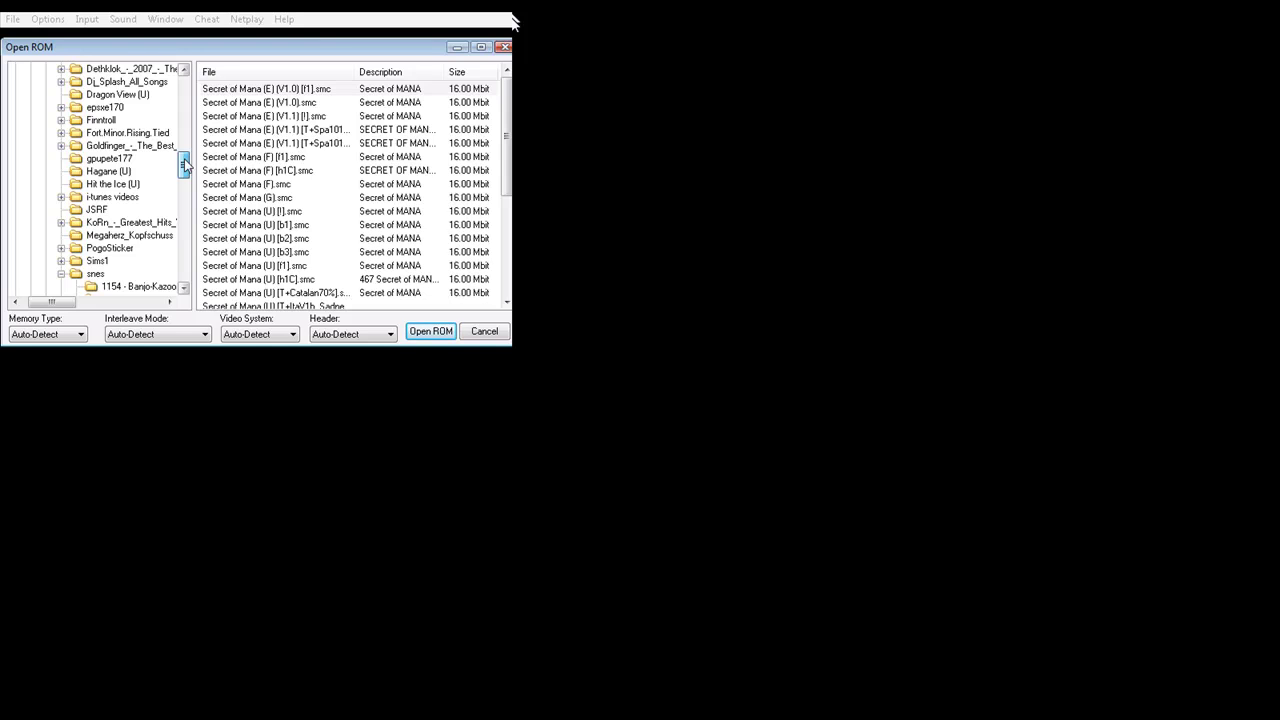
mouse_move(185, 163)
mouse_down()
mouse_move(187, 83)
mouse_move(190, 160)
mouse_up()
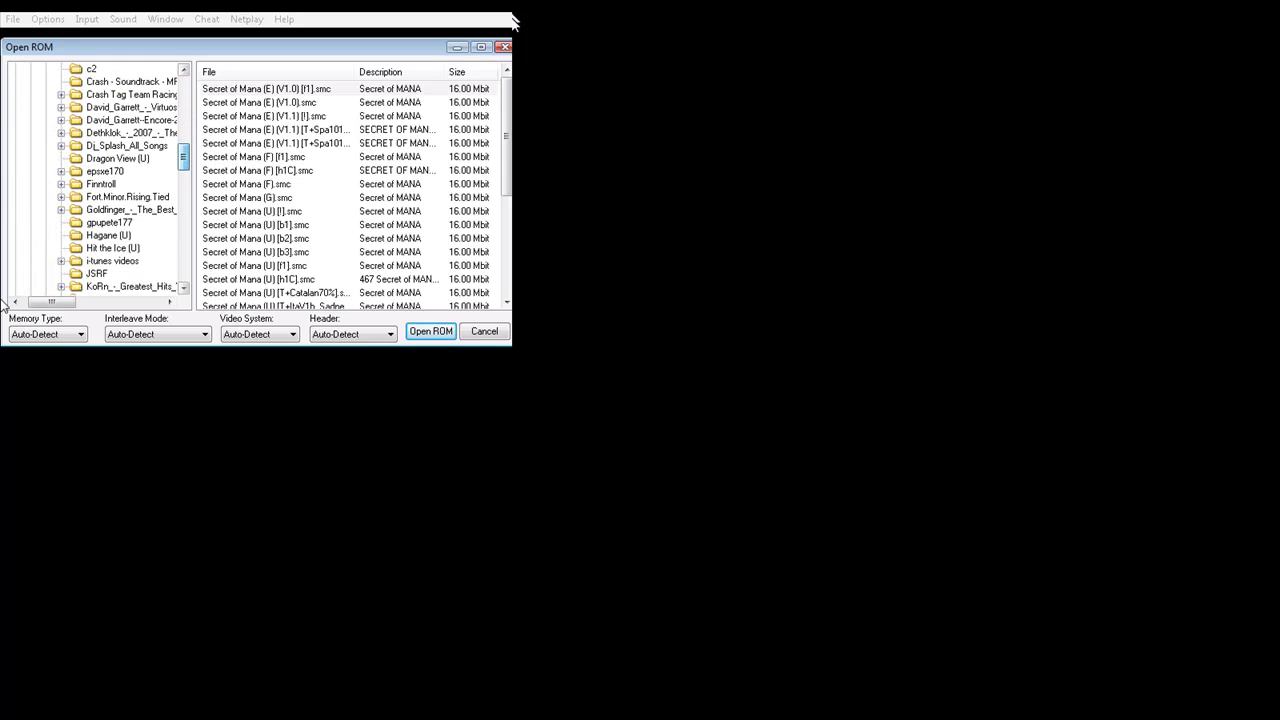
click(78, 225)
click(78, 236)
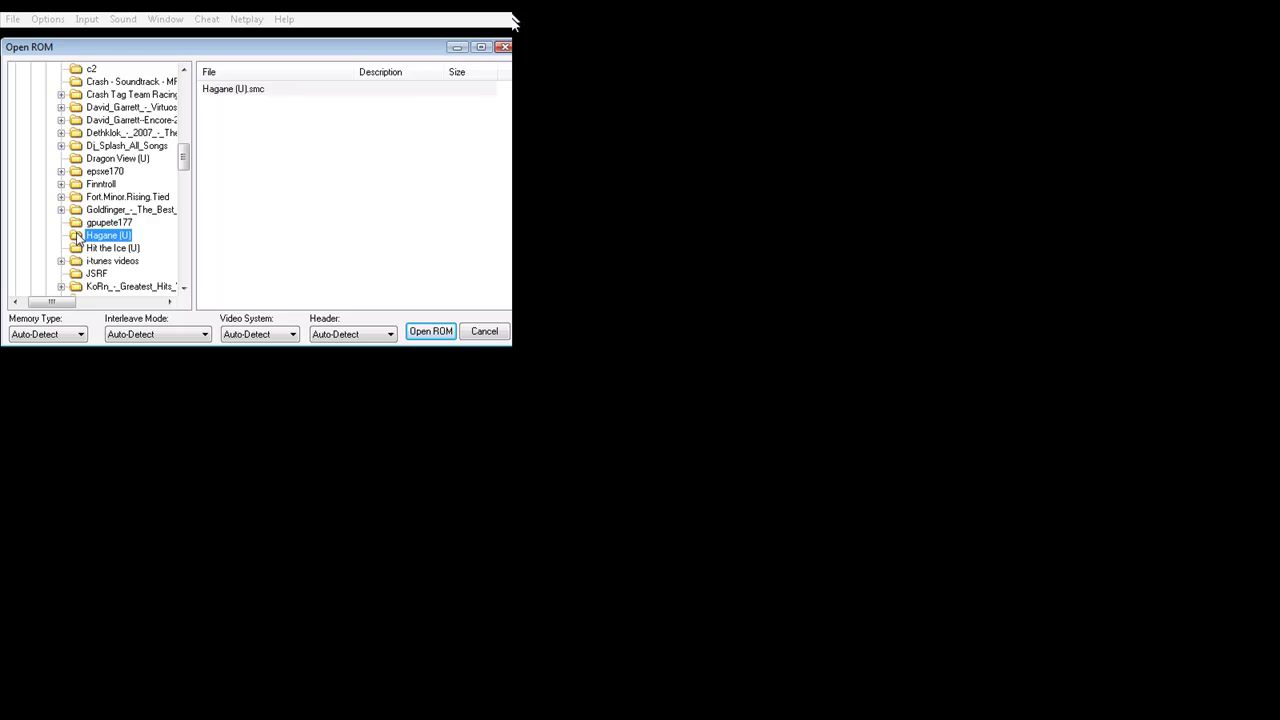
click(234, 92)
double_click(235, 91)
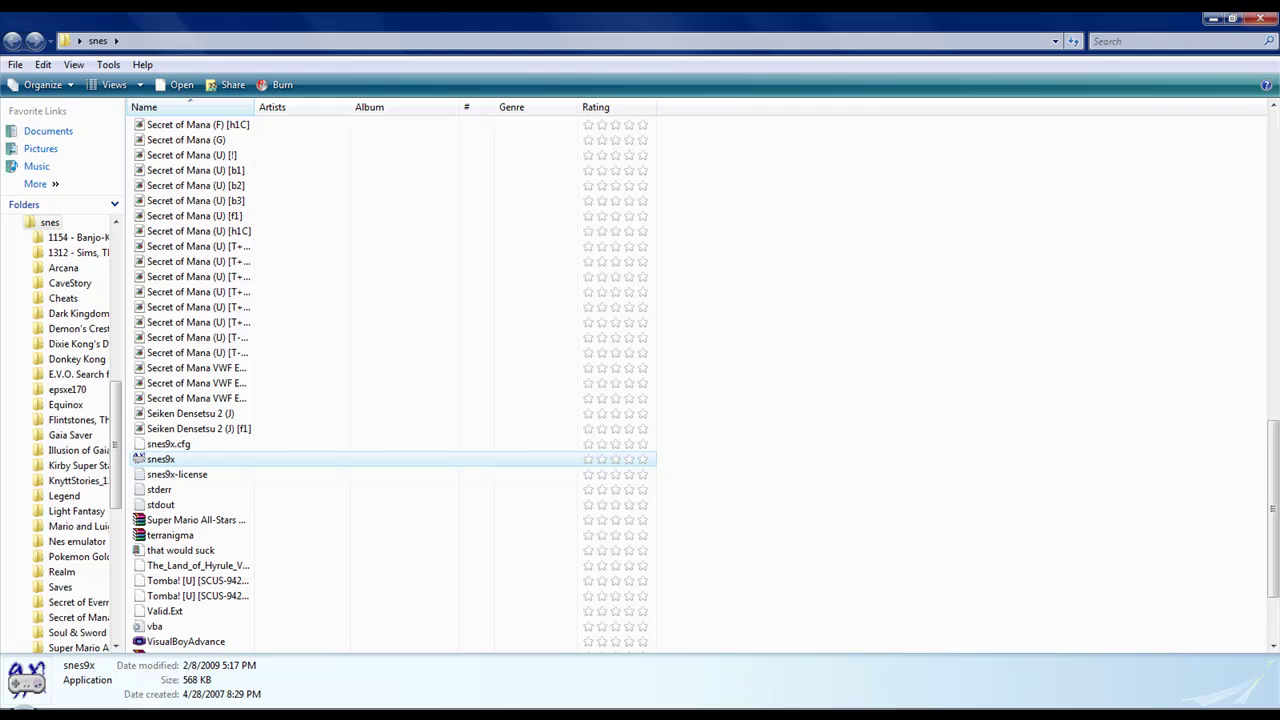
click(1267, 19)
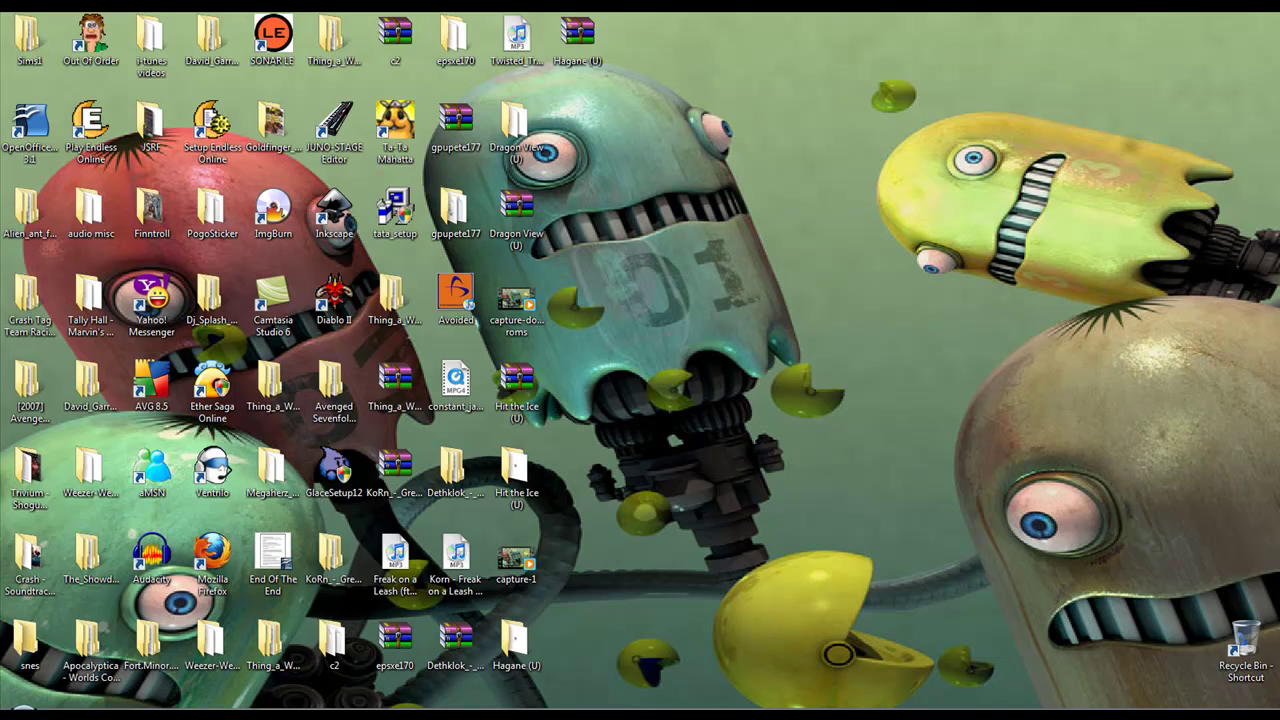
mouse_move(320, 714)
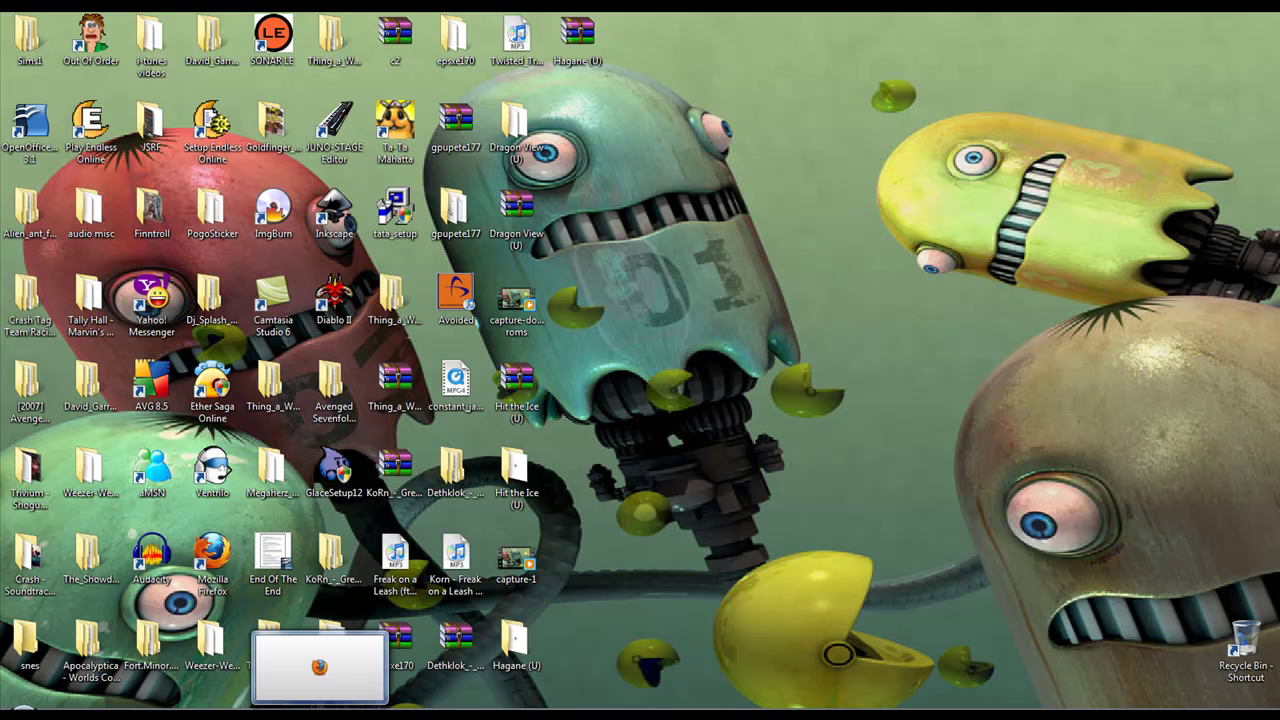